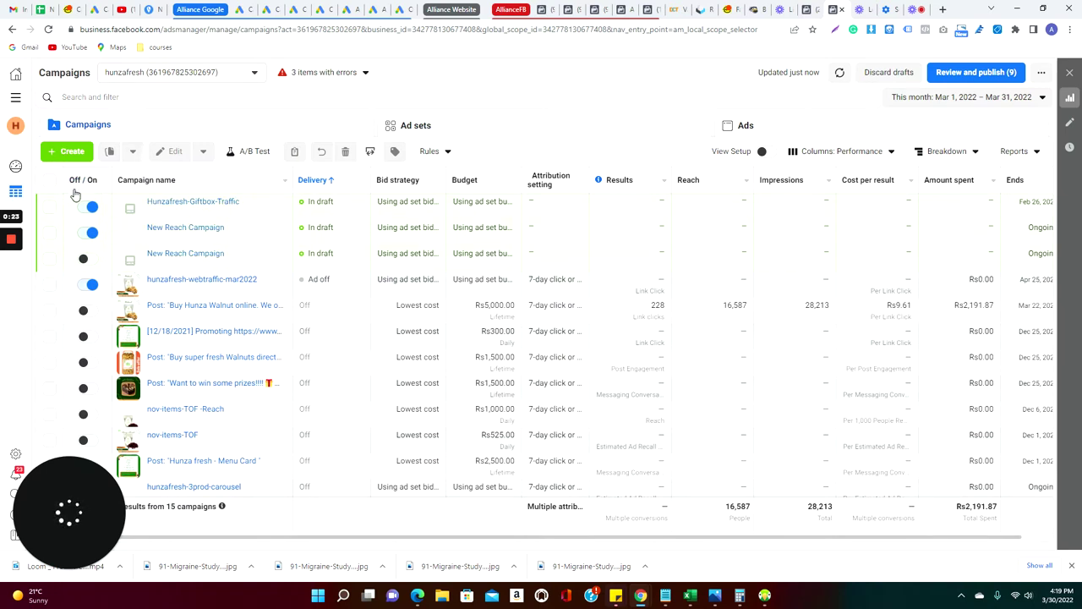
Go to the Audiences page through the All tools menu.
mouse_move(72, 188)
click(16, 101)
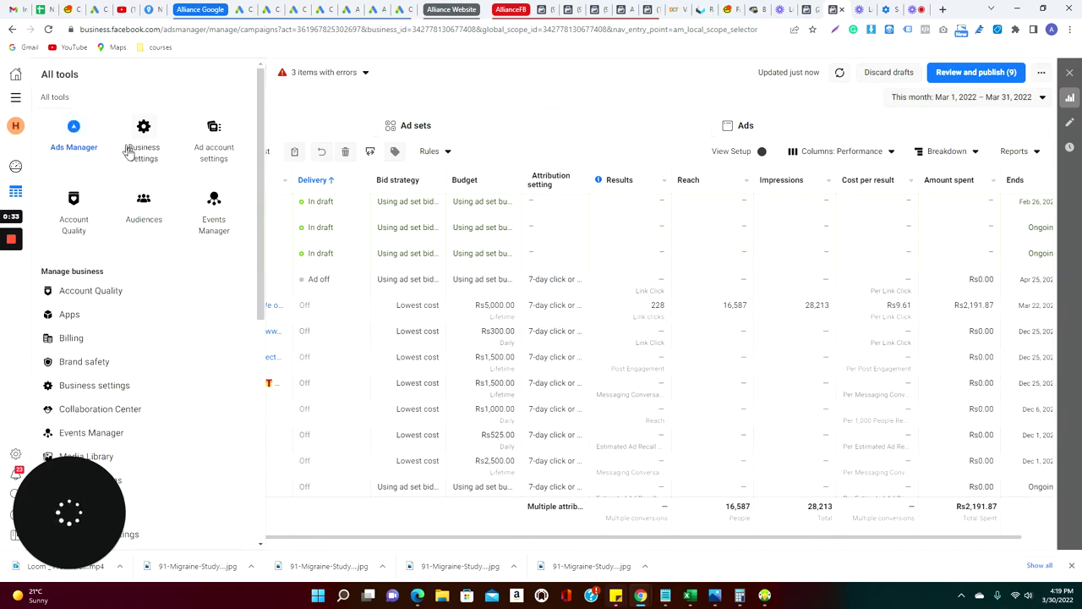
click(144, 212)
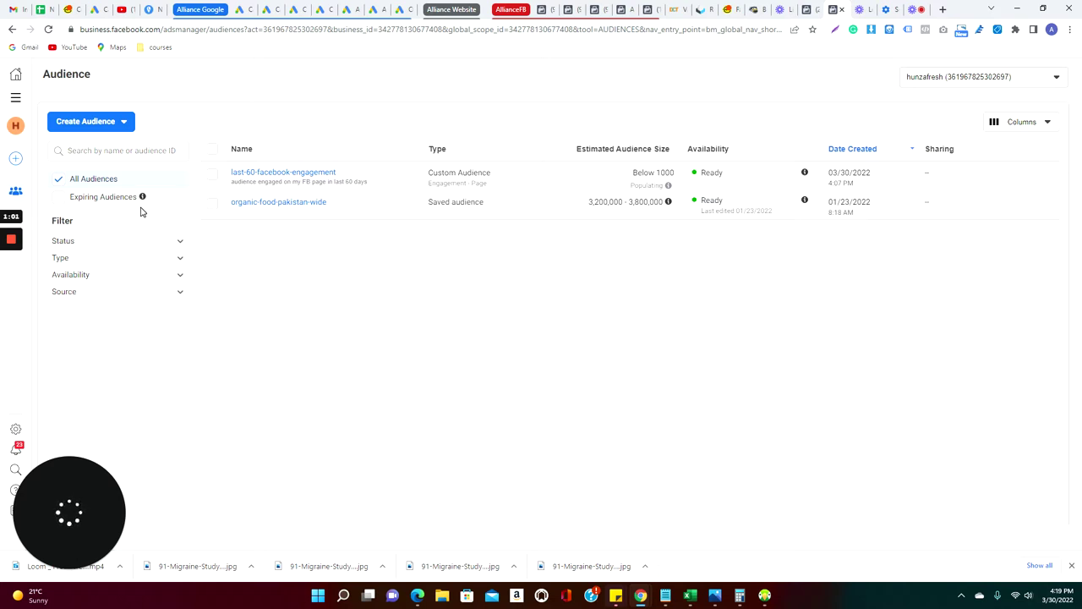
mouse_move(267, 173)
mouse_move(262, 208)
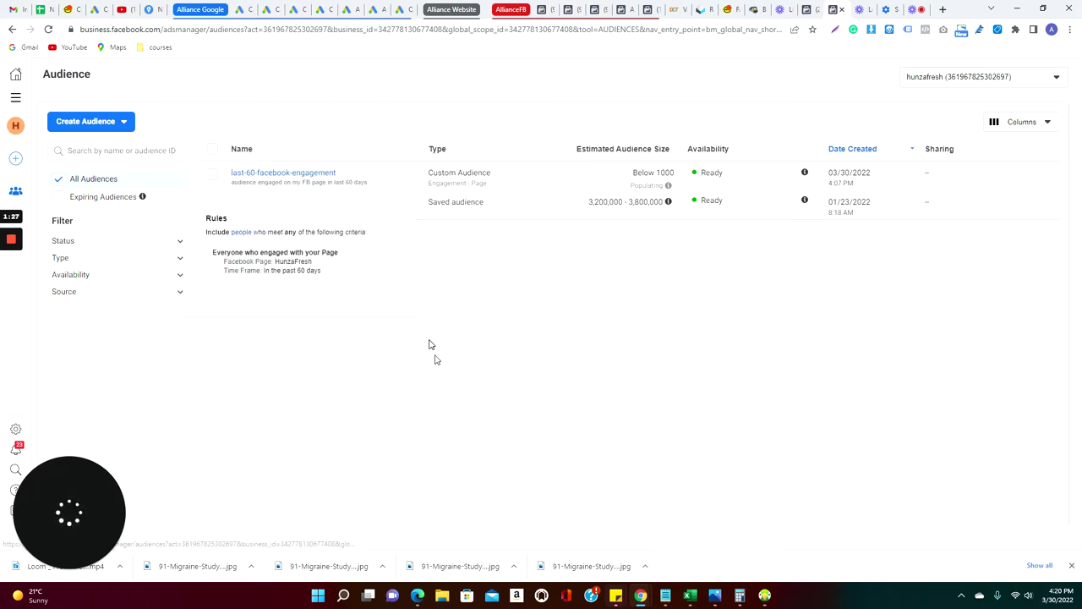
mouse_move(312, 207)
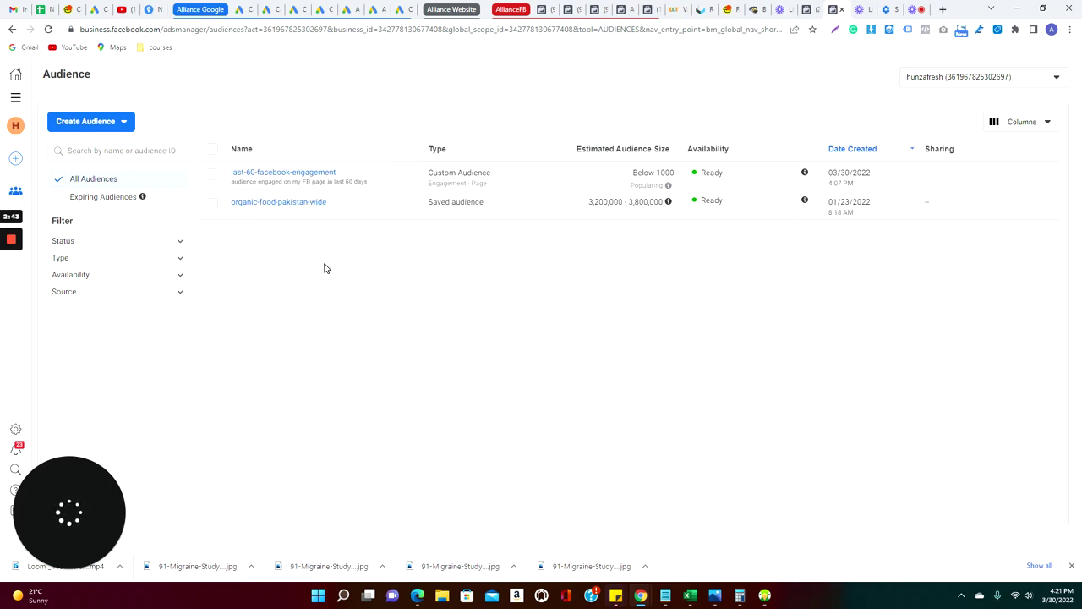
mouse_move(313, 174)
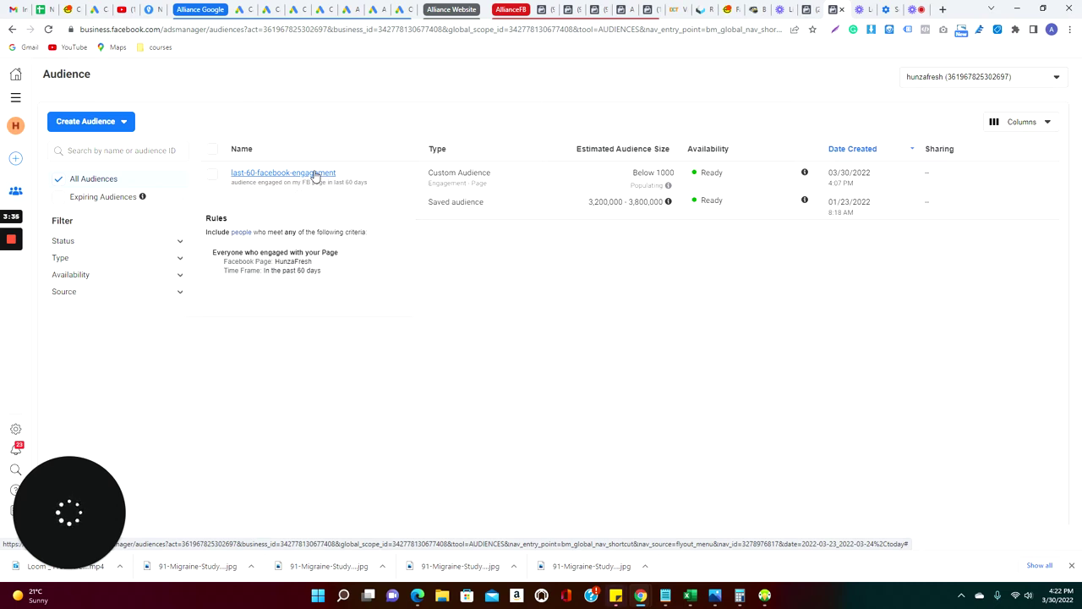
Start a new Custom Audience and choose Facebook Page as its source.
click(91, 126)
mouse_move(98, 151)
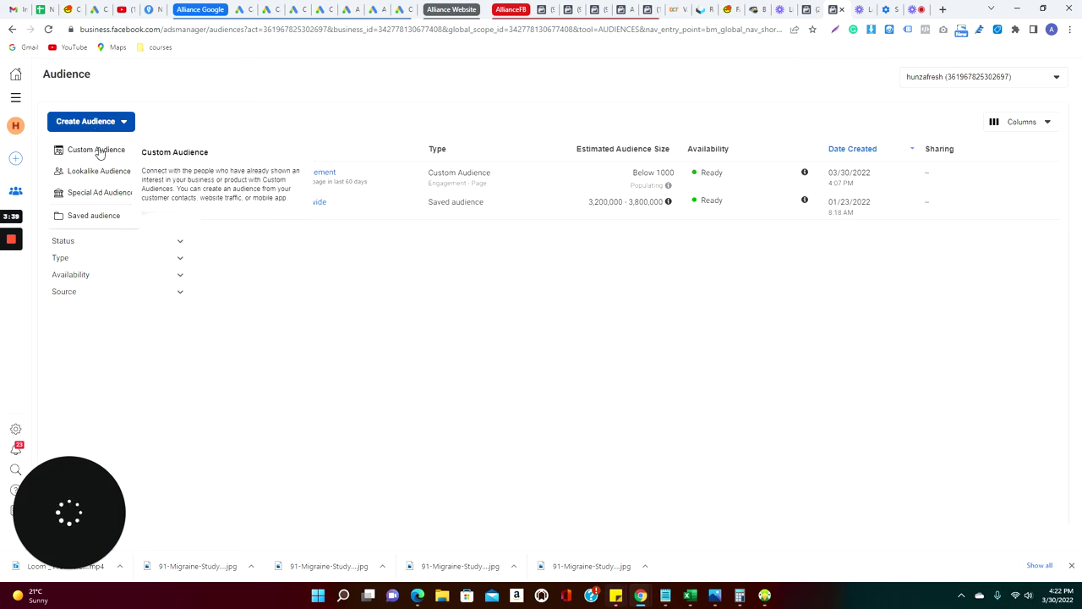
click(96, 150)
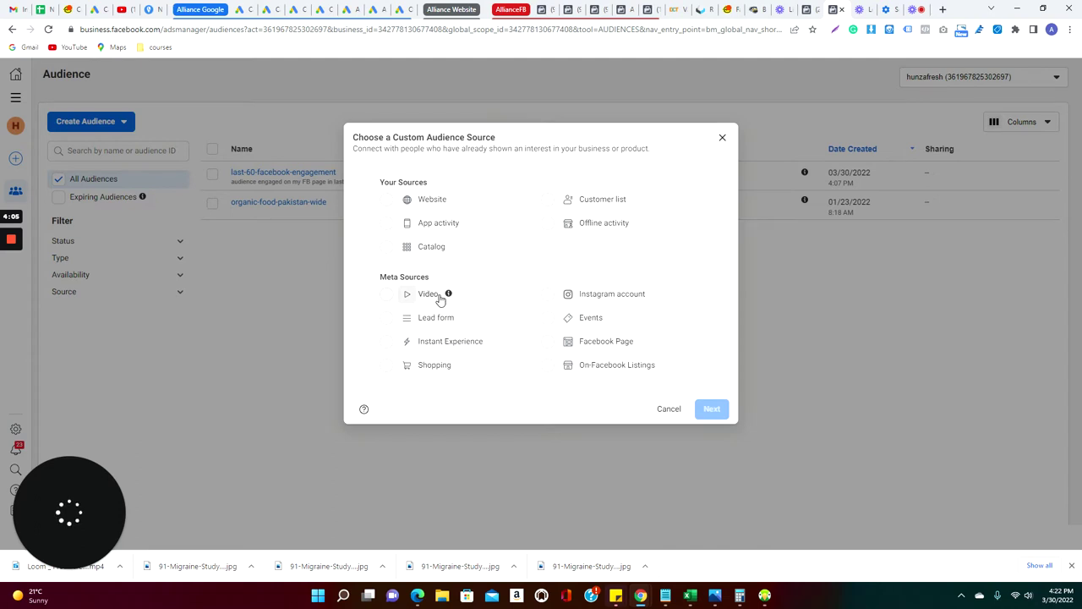
mouse_move(450, 294)
mouse_move(463, 369)
click(603, 348)
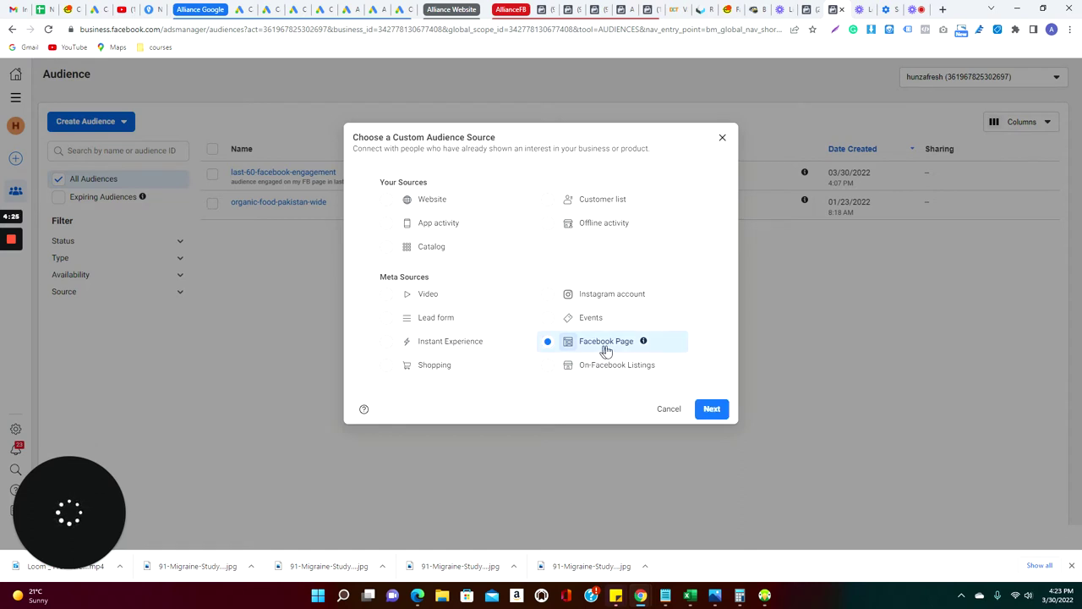
Choose the HunzaFresh page with 'Everyone who engaged with your Page' as the event.
click(712, 408)
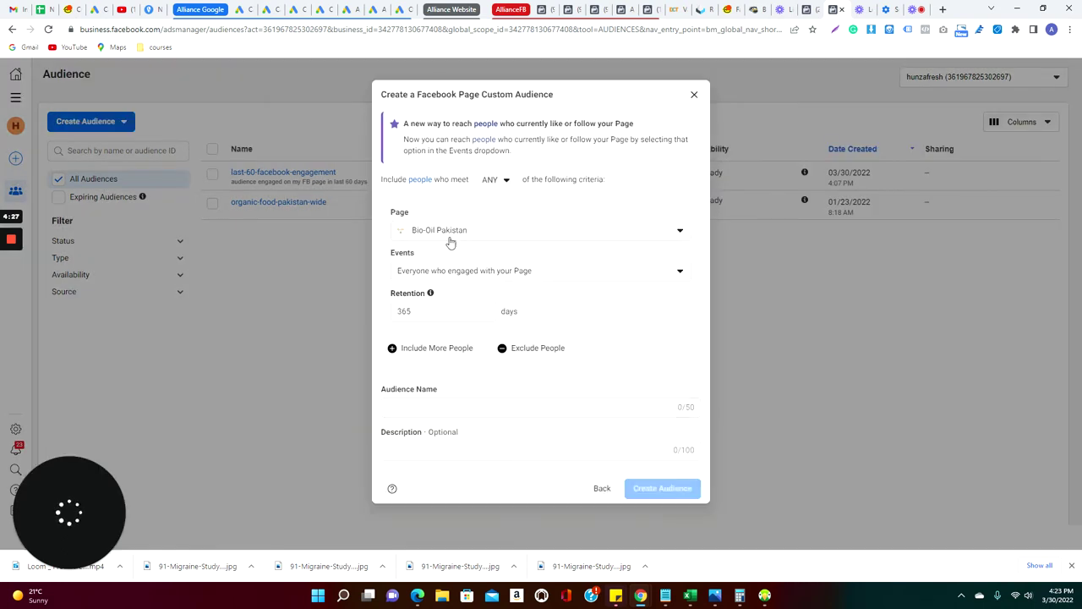
click(485, 238)
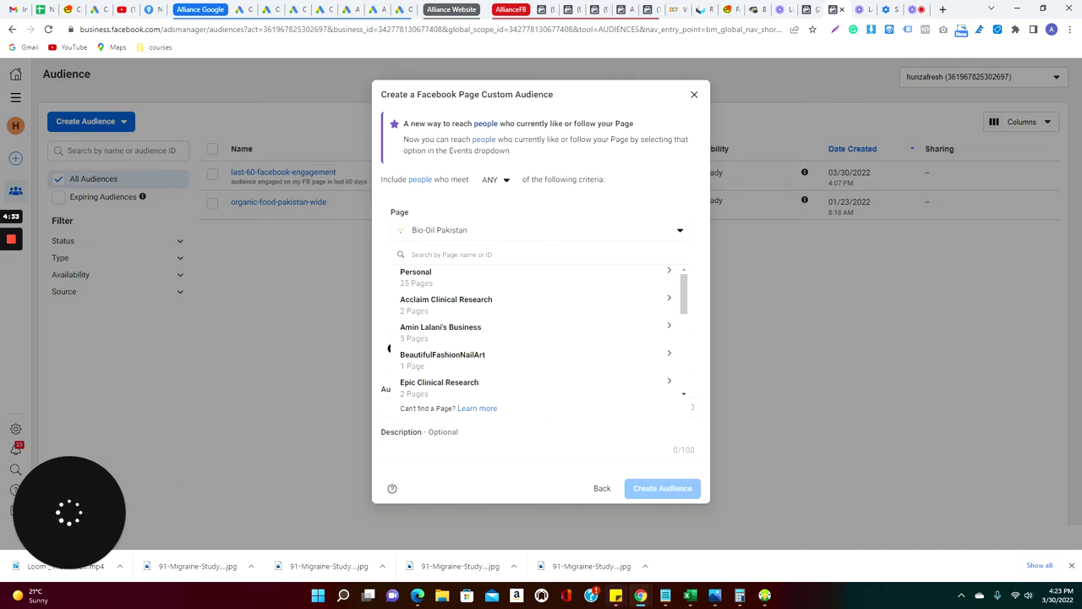
text(hunza)
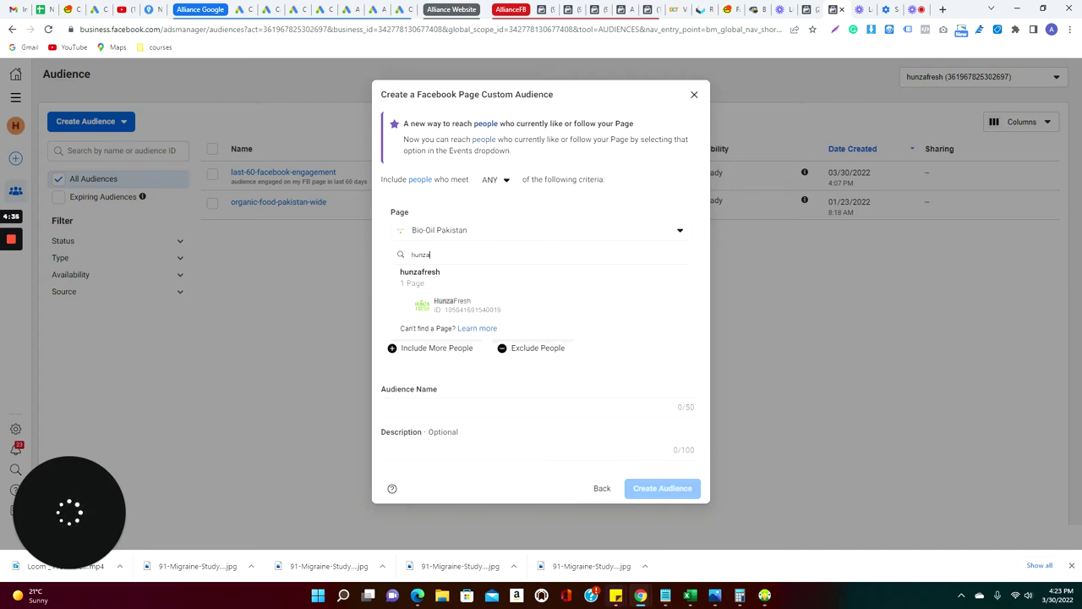
click(478, 306)
click(470, 278)
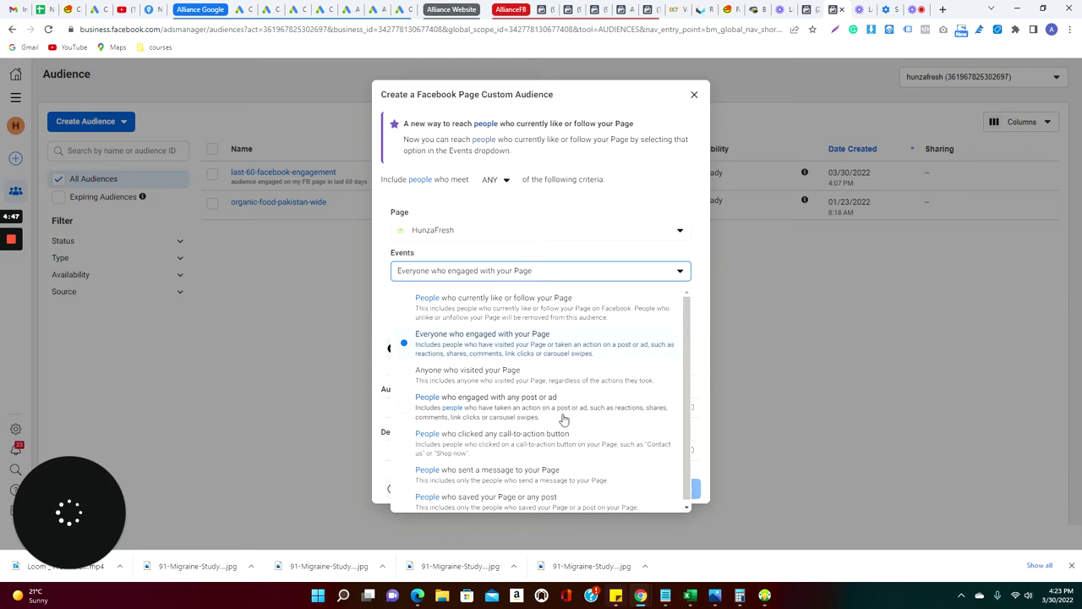
scroll(564, 420, down, 1)
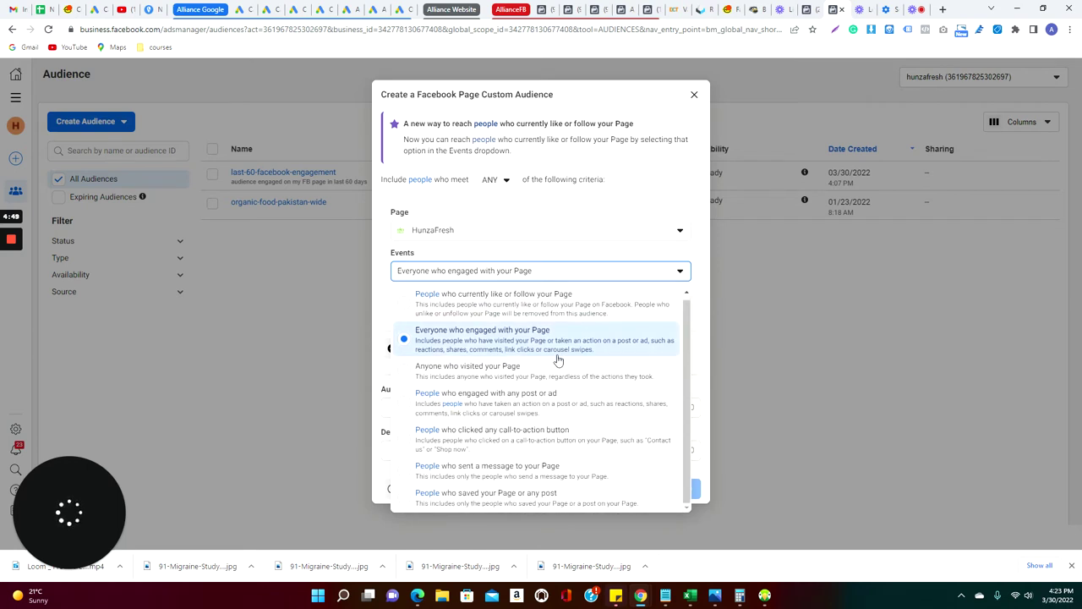
click(542, 255)
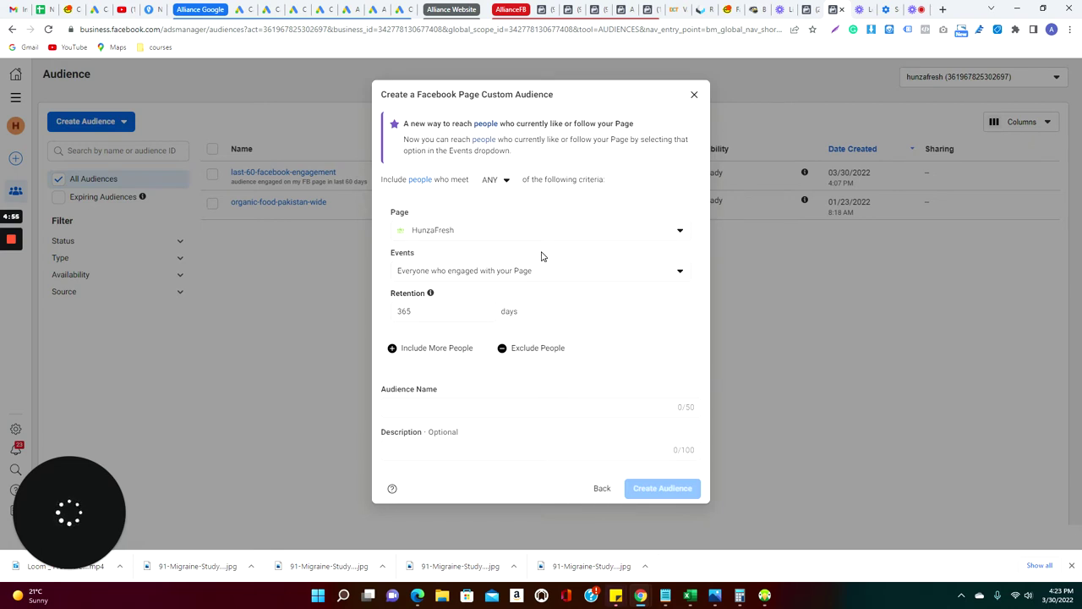
Keep the 365-day retention and name the audience 365-facebook-page-aud.
double_click(394, 315)
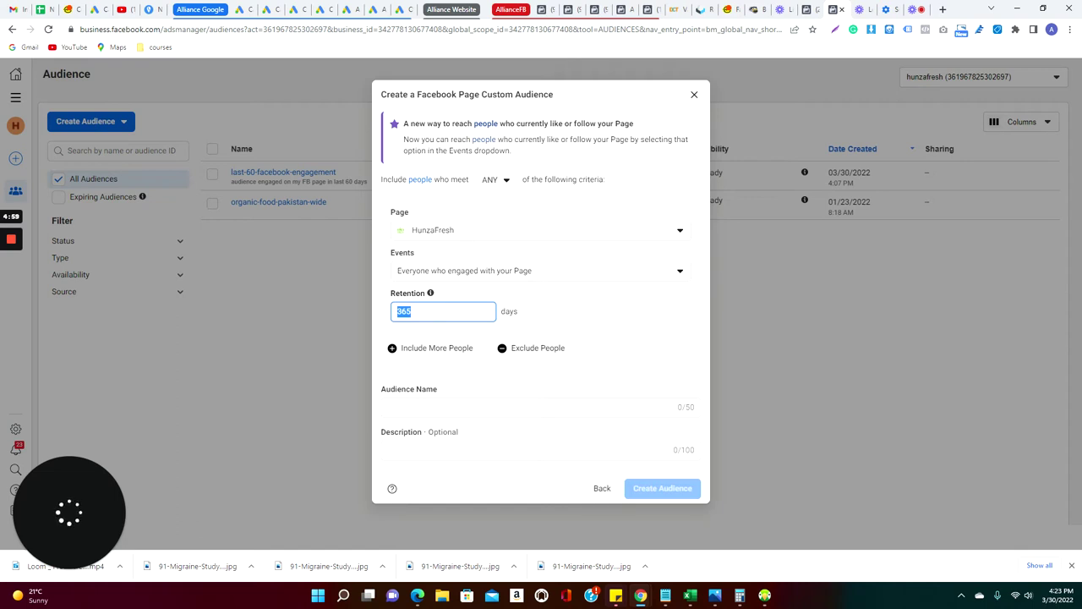
click(508, 408)
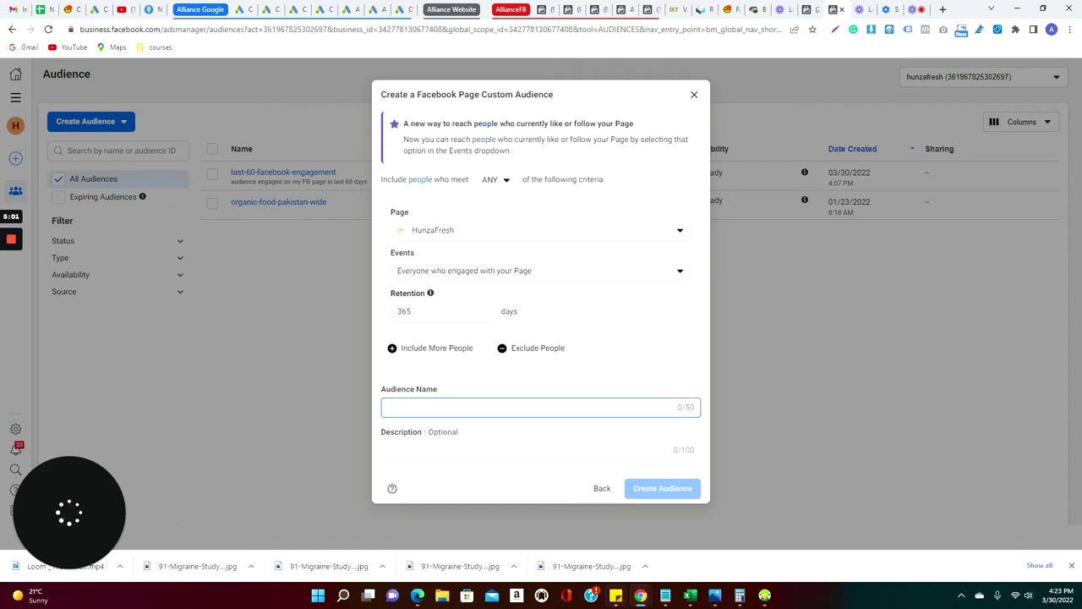
text(365)
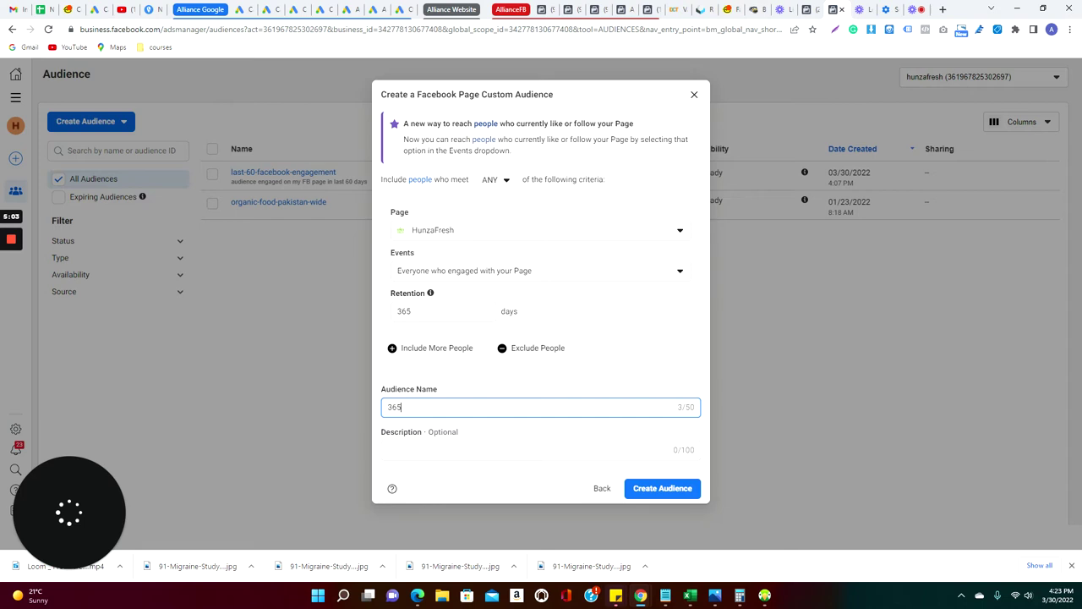
text(-facebook-page-audi)
key(BackSpace)
Enter the description 'last 365 days fb engagement aud - 3/30'.
click(388, 450)
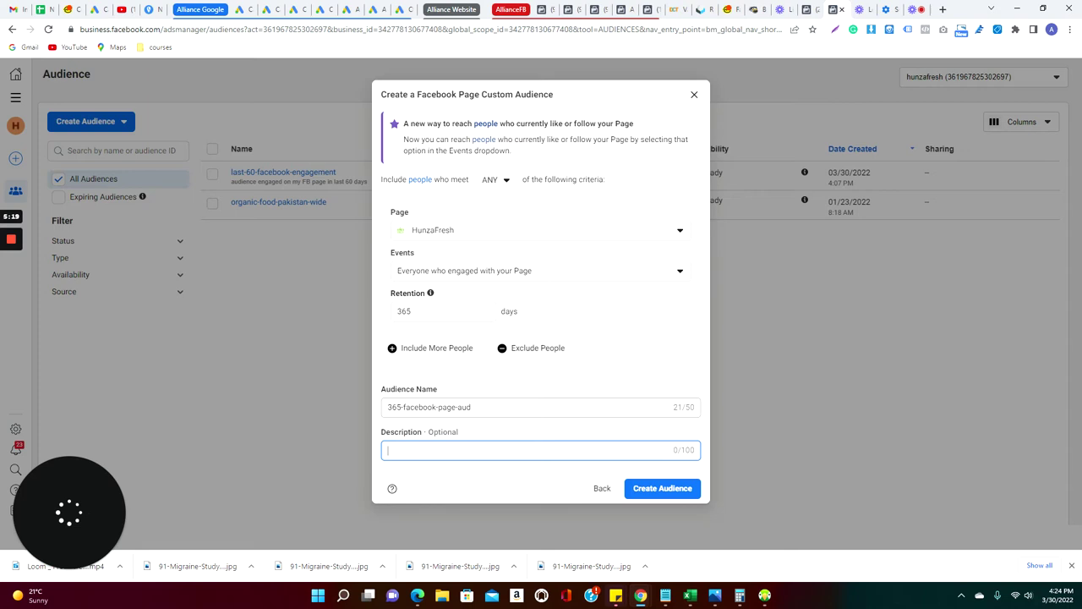
text(last 365 adays fa engagement audi -)
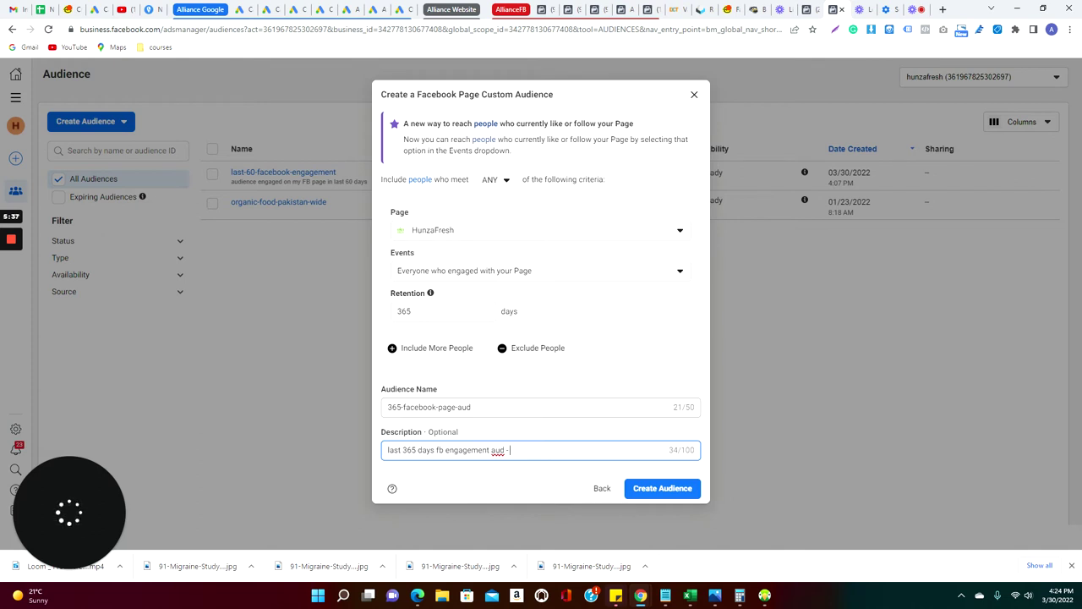
text(36)
text(/30)
Create the 365-facebook-page-aud audience and a 1% Pakistan lookalike based on it.
click(676, 494)
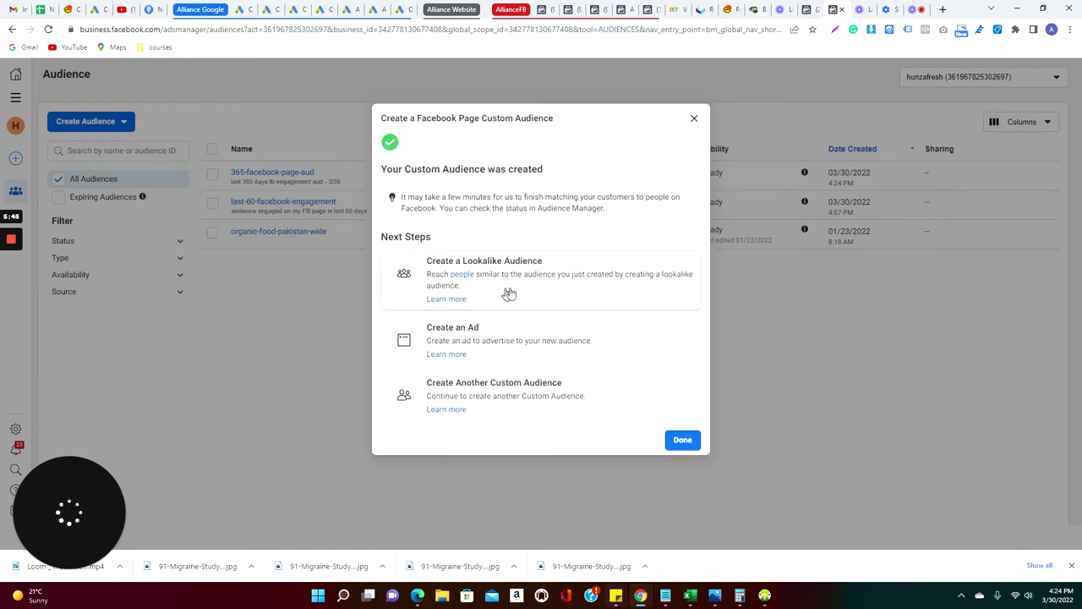
click(517, 291)
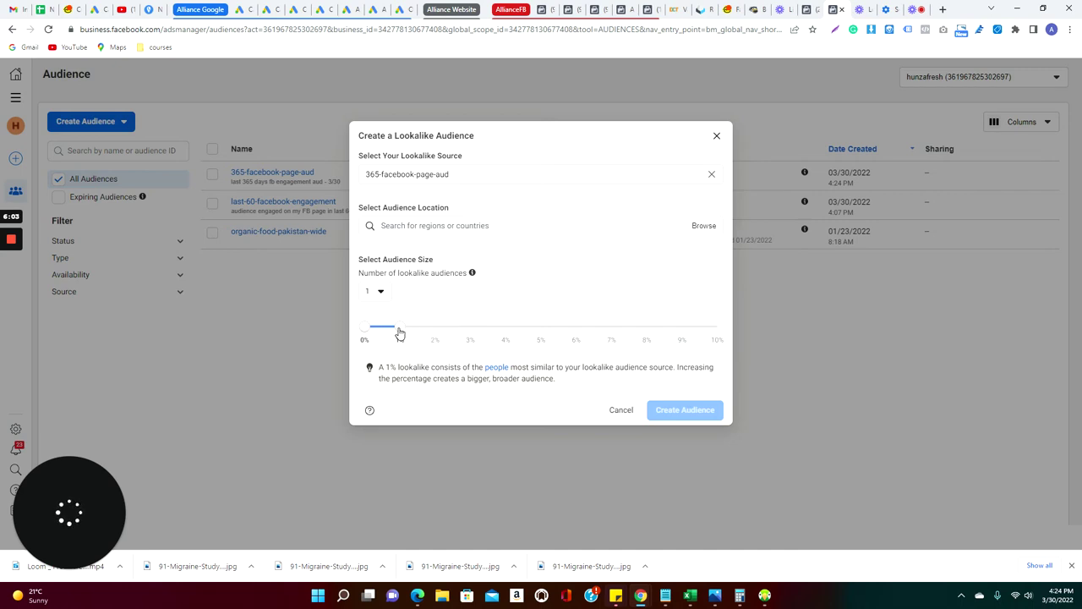
mouse_move(400, 332)
mouse_down()
mouse_move(720, 337)
mouse_move(411, 336)
mouse_up()
click(434, 227)
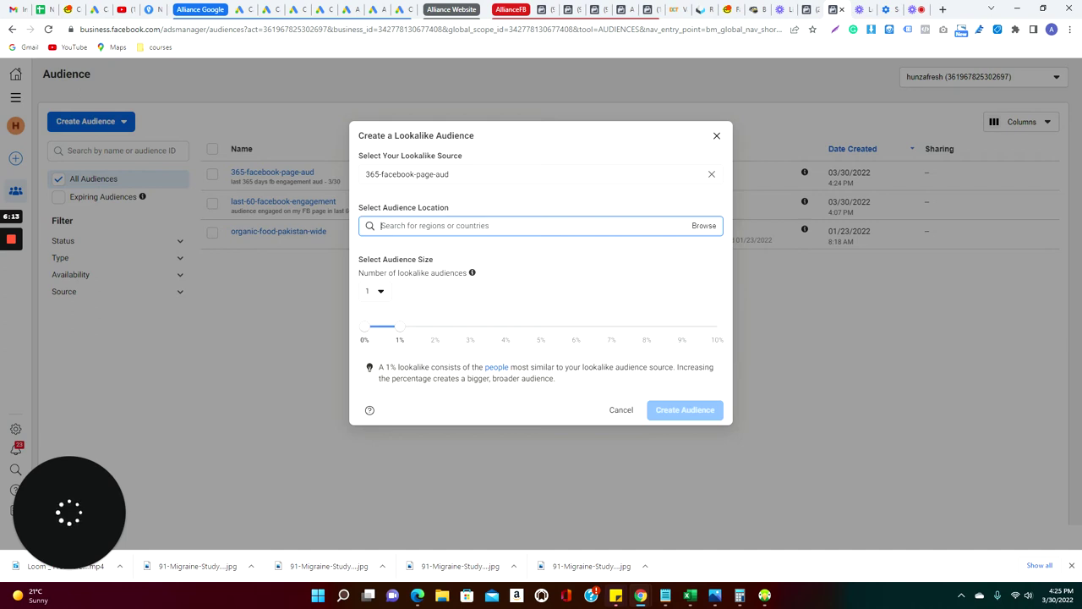
text(pakistan)
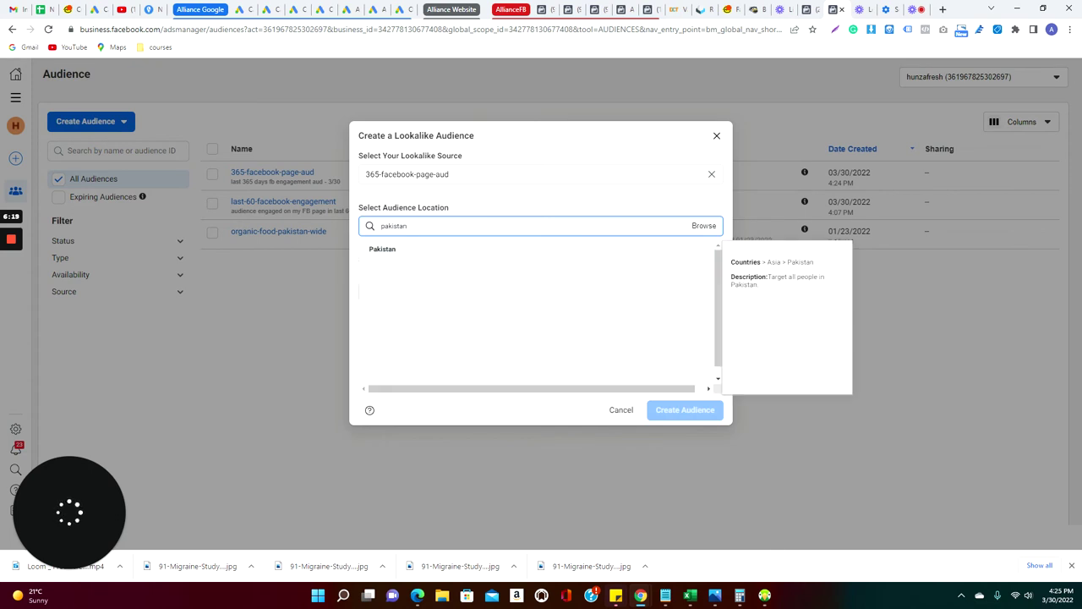
click(481, 249)
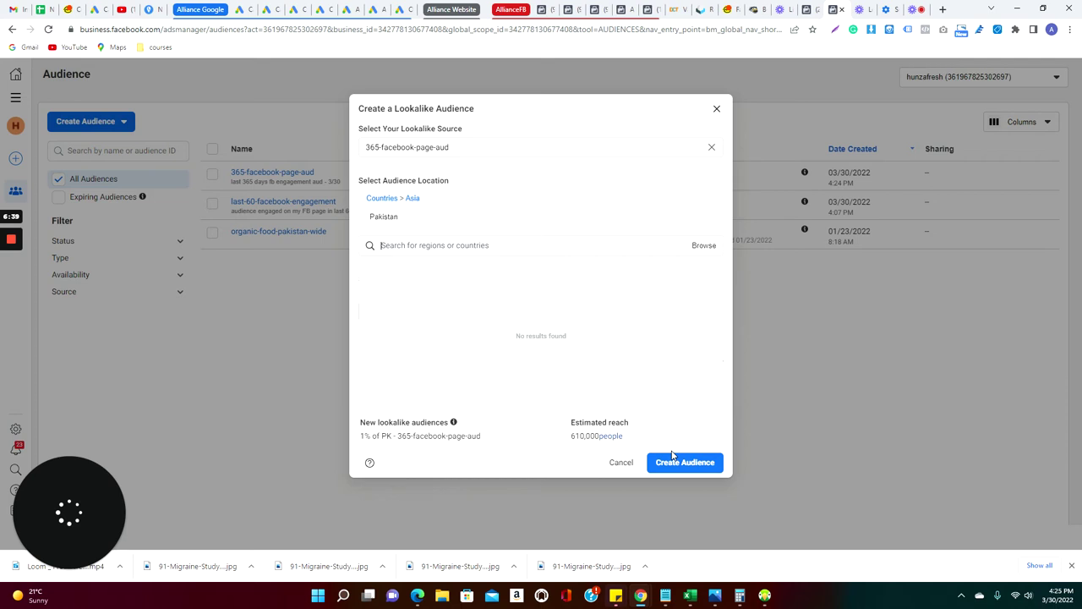
click(683, 470)
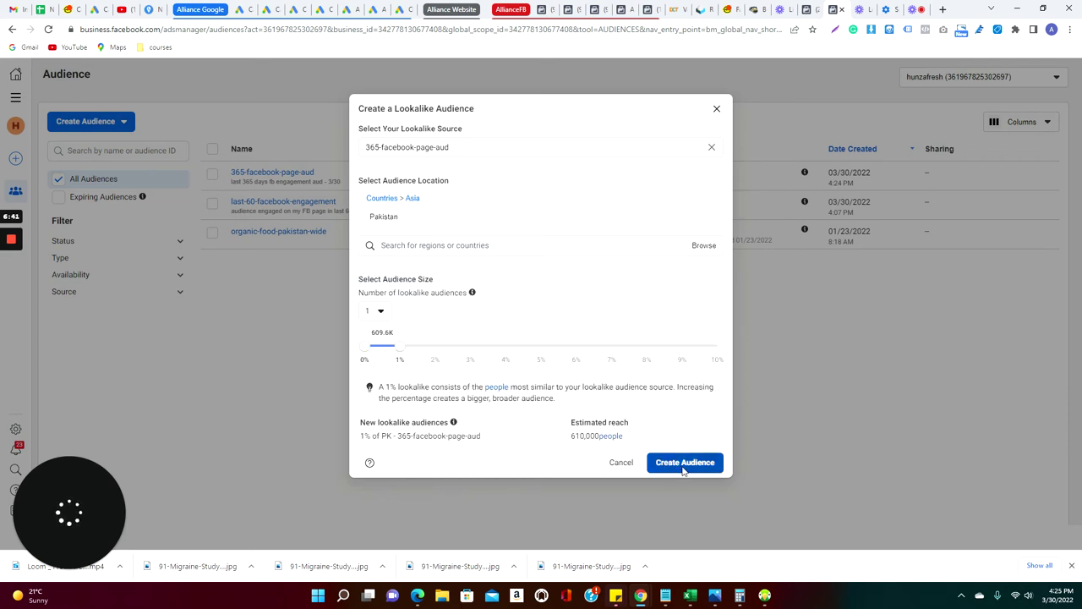
click(684, 465)
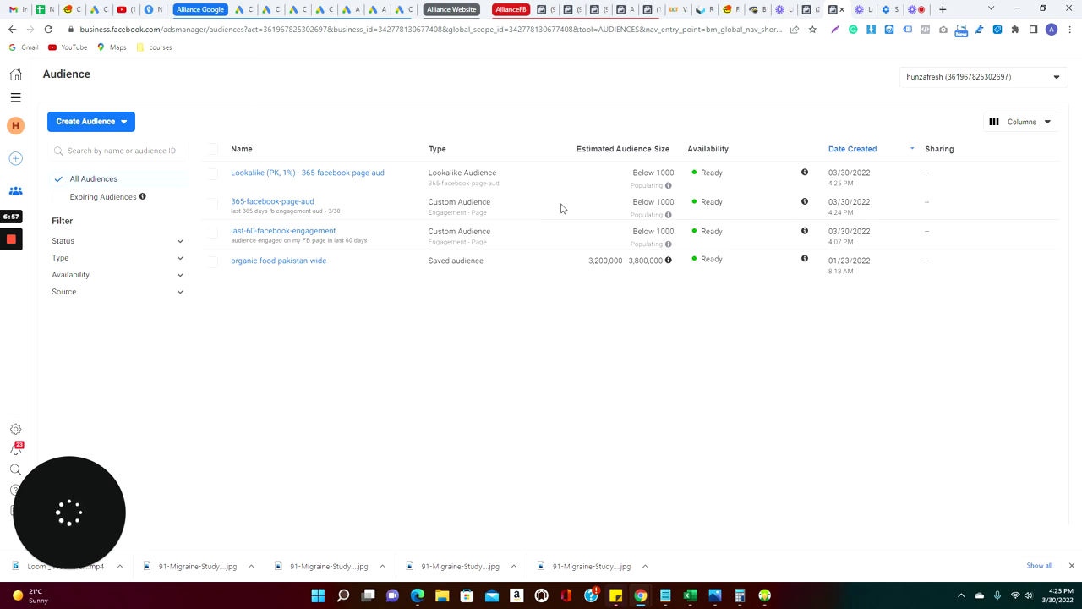
Open the Special Ad Audience notice from Create Audience, dismiss it, and reopen it.
click(93, 122)
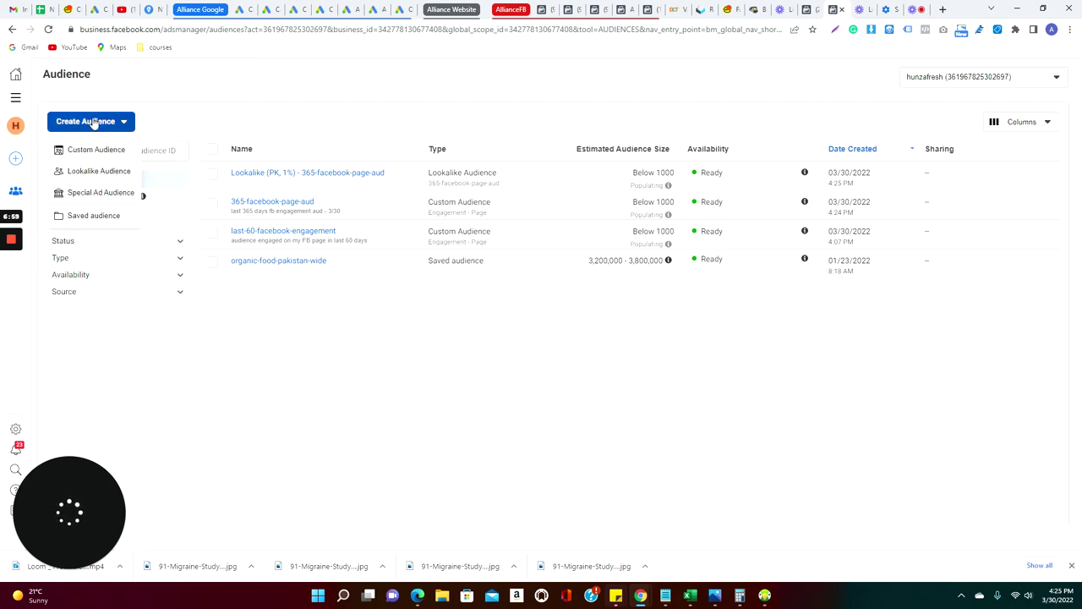
click(95, 194)
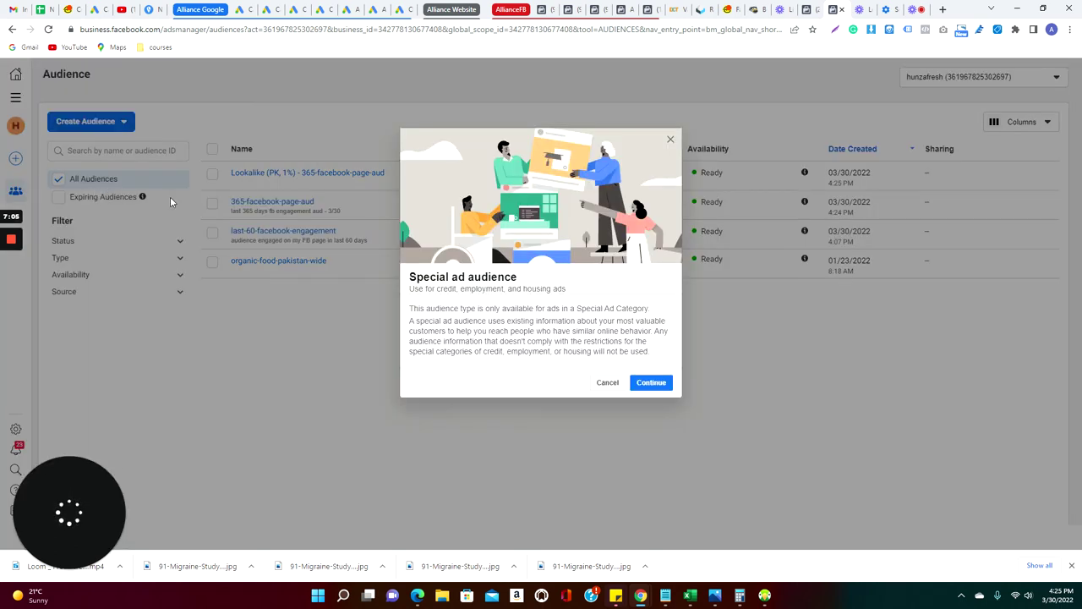
click(605, 384)
click(112, 125)
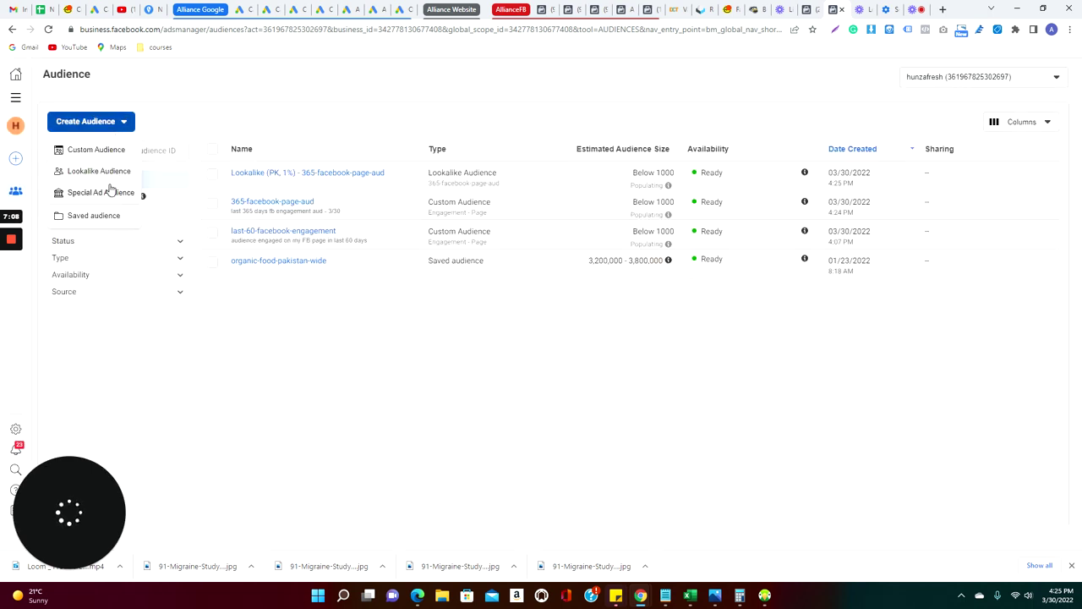
click(140, 195)
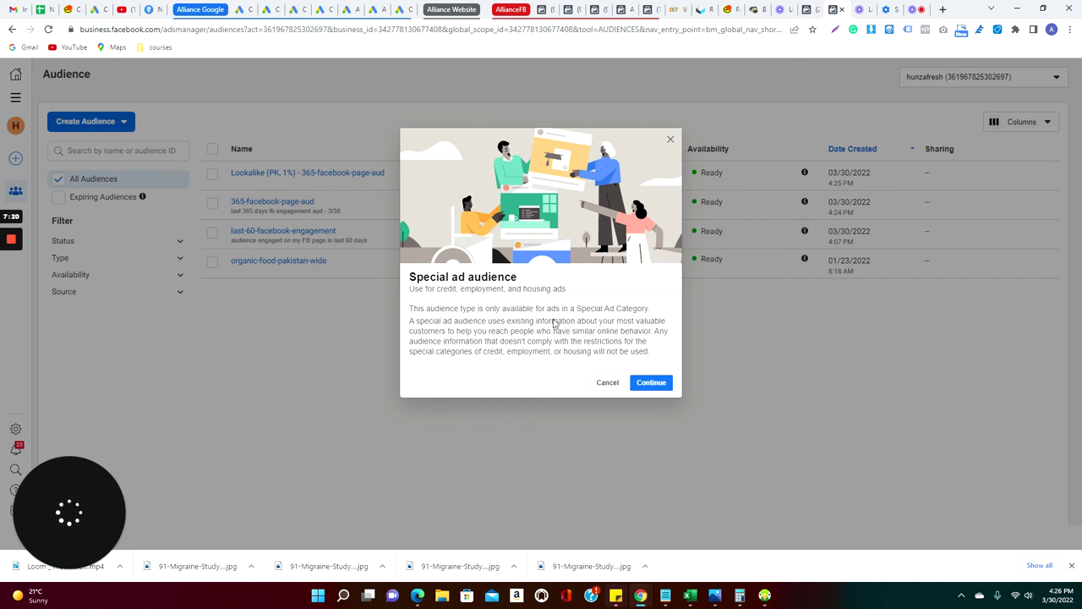
Close the Special Ad Audience notice, browse the Create Audience menu, and open All tools.
click(607, 382)
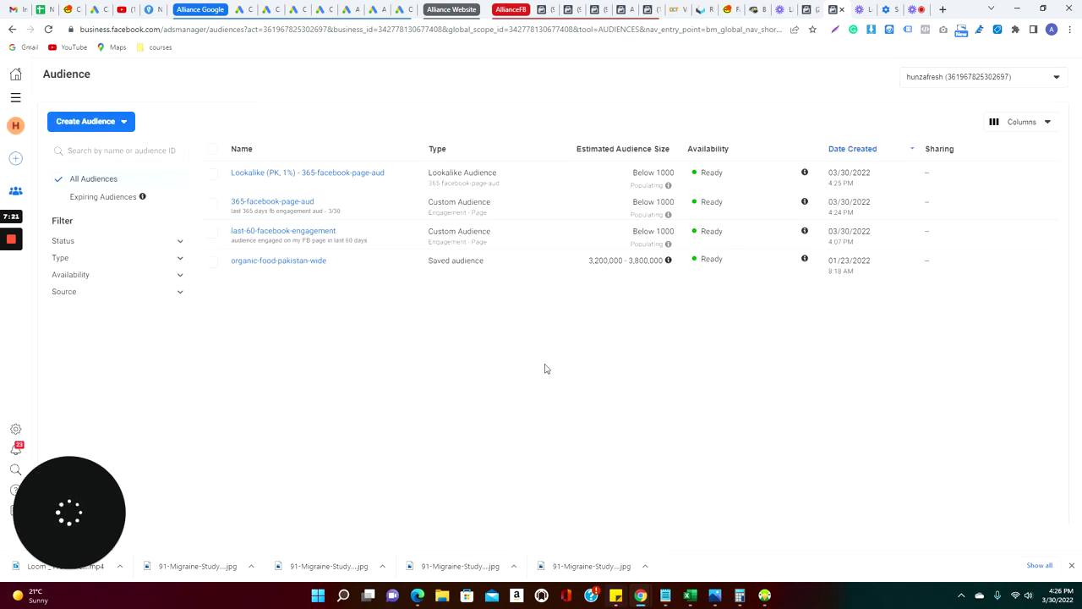
click(102, 127)
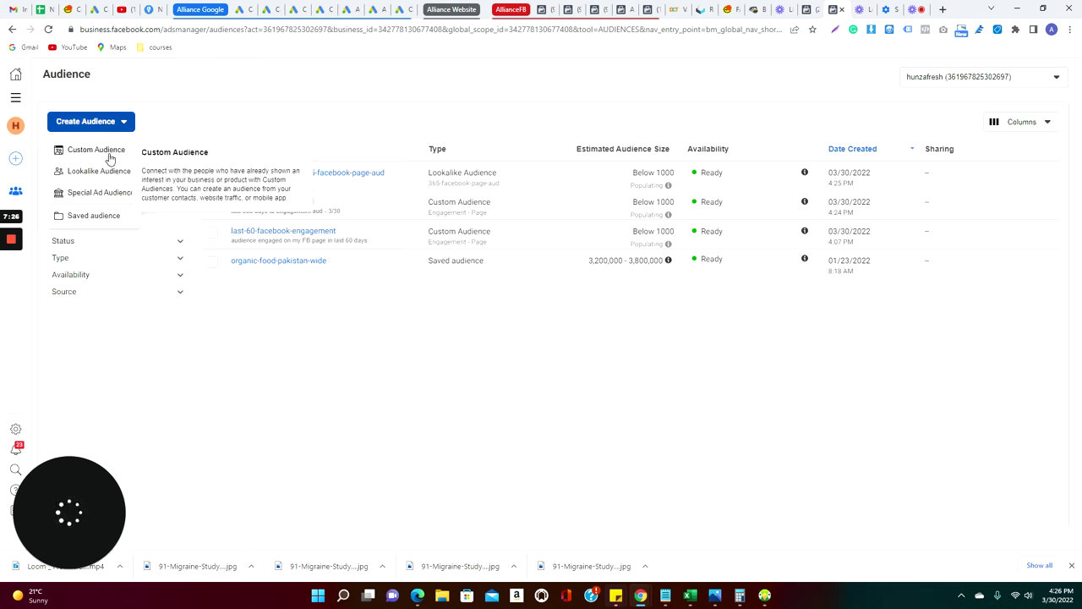
mouse_move(110, 173)
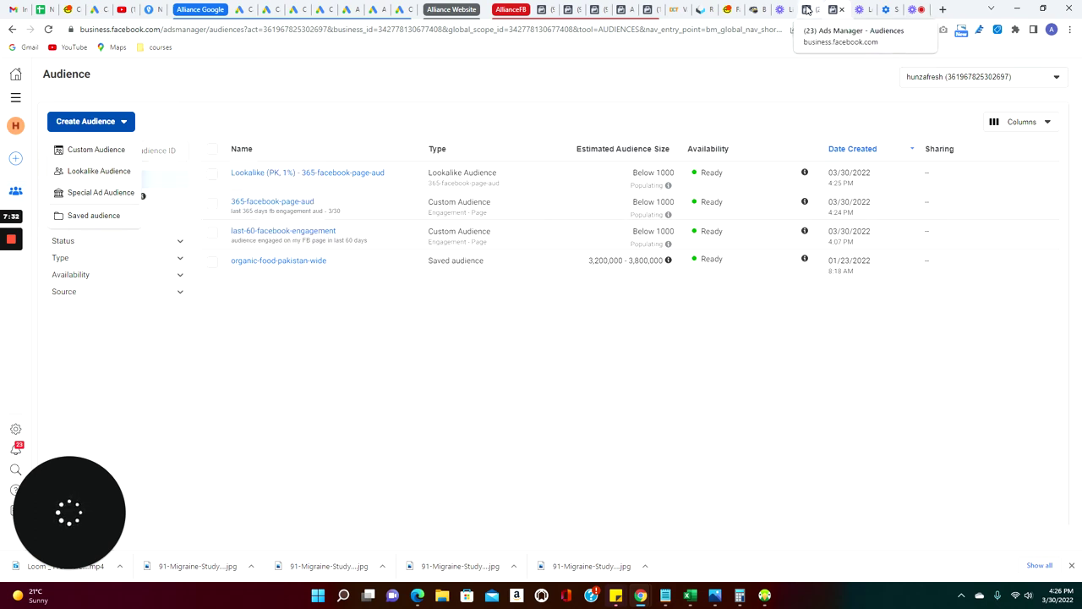
click(486, 343)
mouse_move(284, 262)
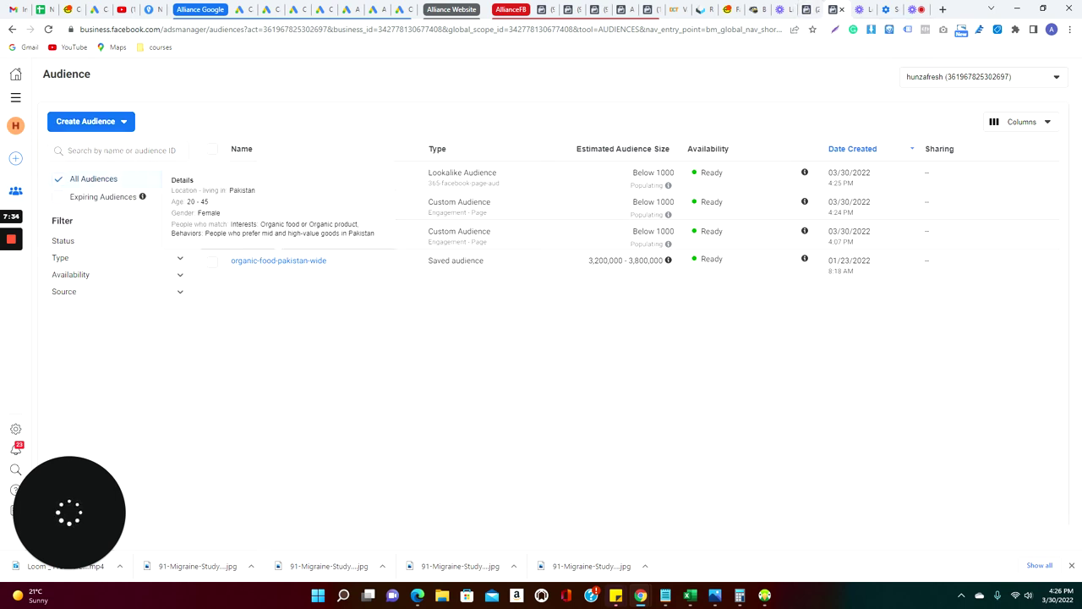
click(812, 8)
click(836, 9)
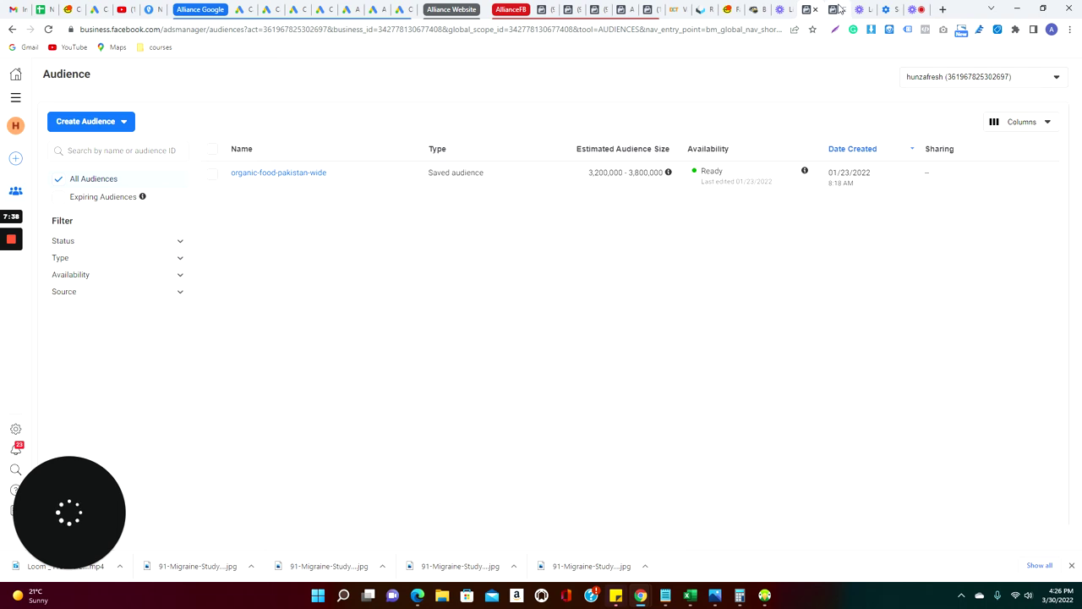
click(107, 124)
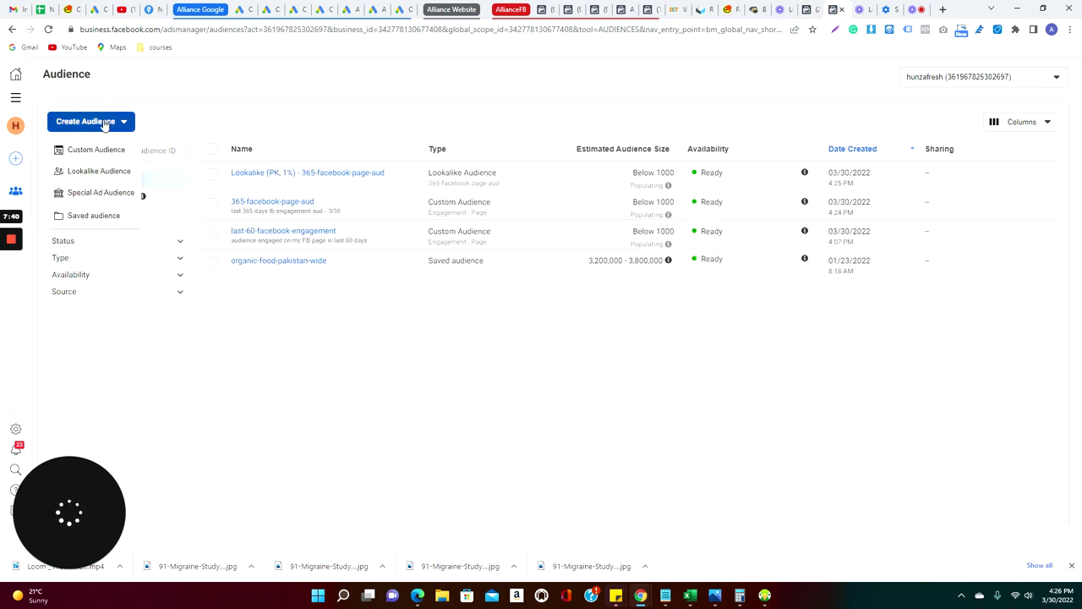
click(15, 98)
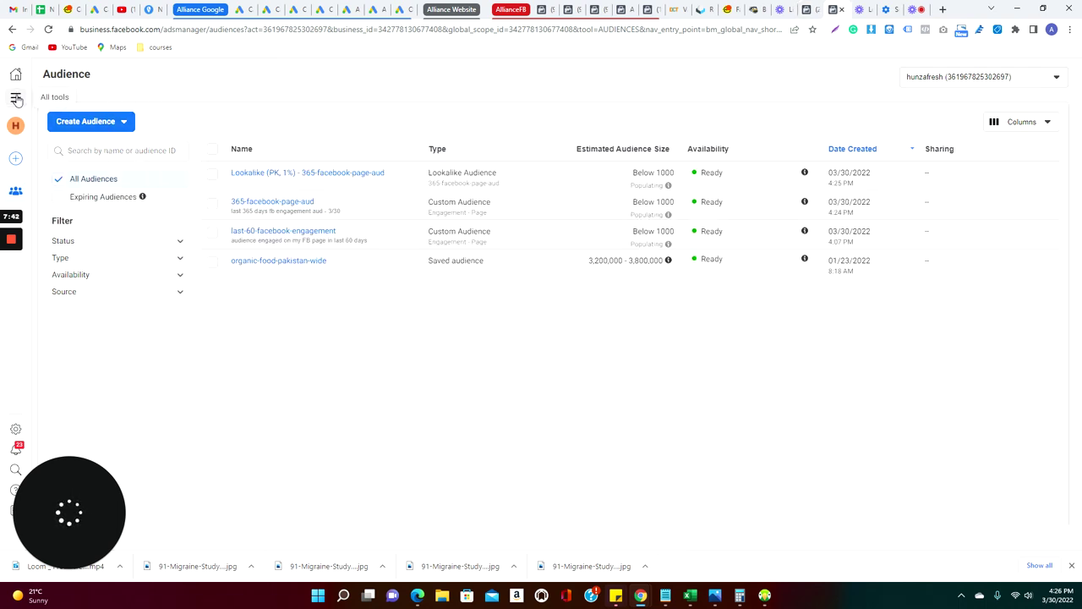
click(15, 99)
From Ads Manager, start a new campaign with Reach as the objective.
click(81, 137)
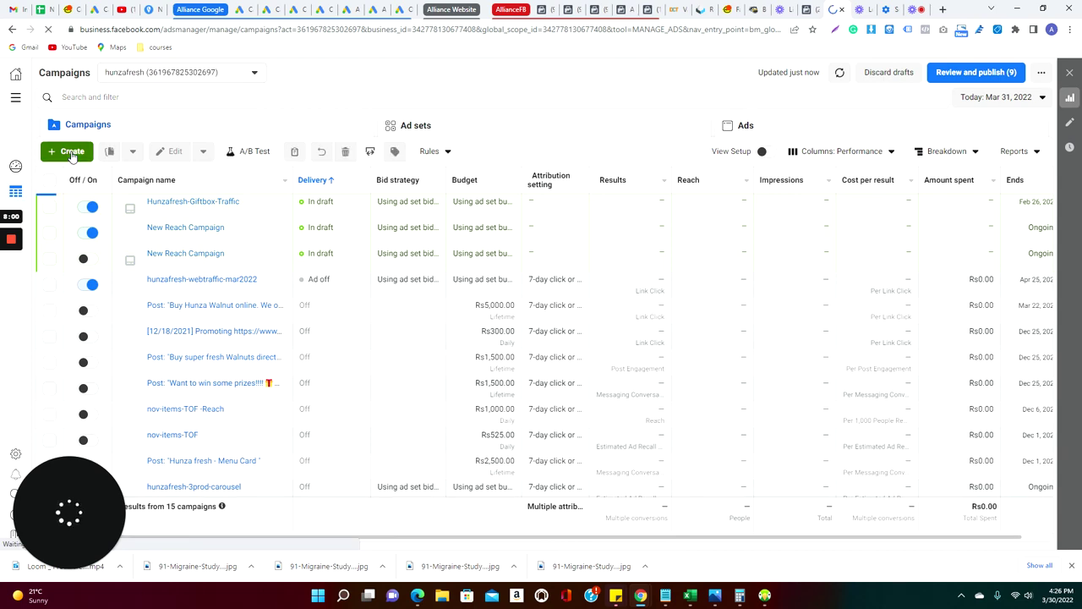
click(72, 152)
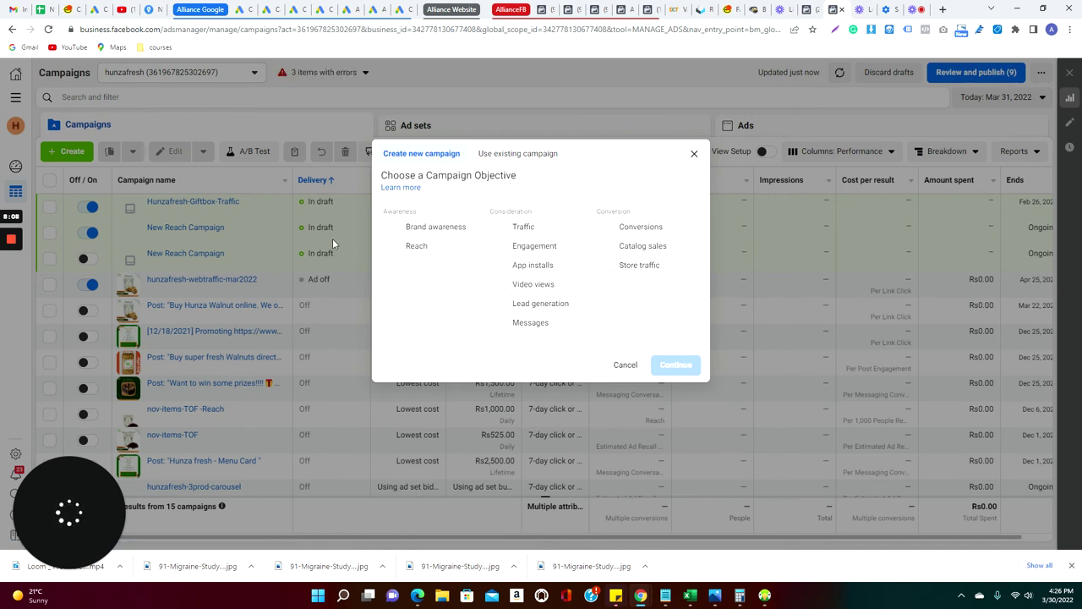
click(398, 247)
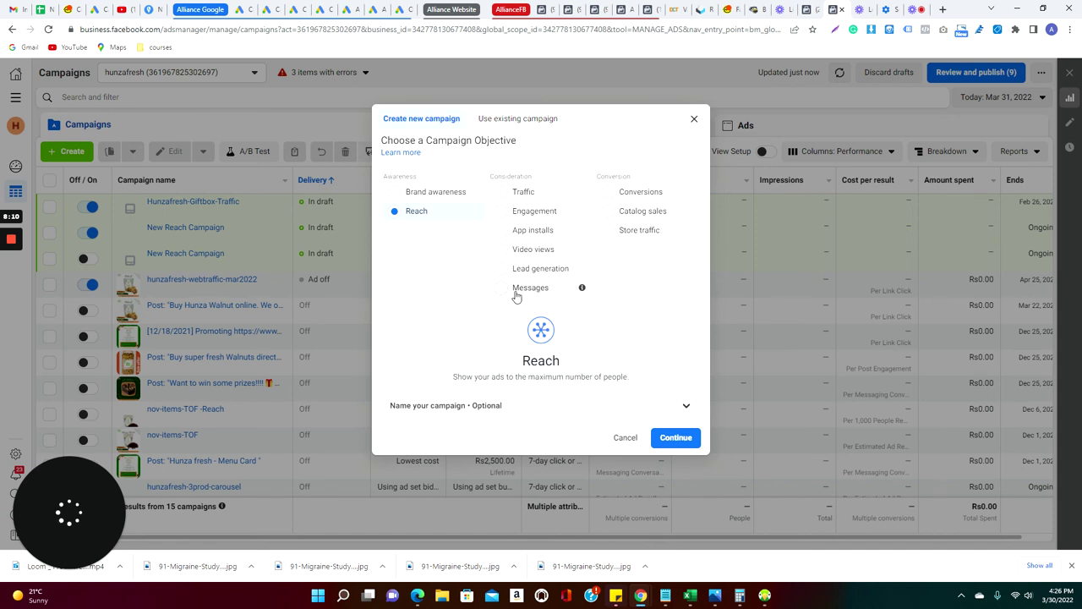
Create the Reach campaign and scroll the New Reach Ad Set to its audience options.
click(673, 440)
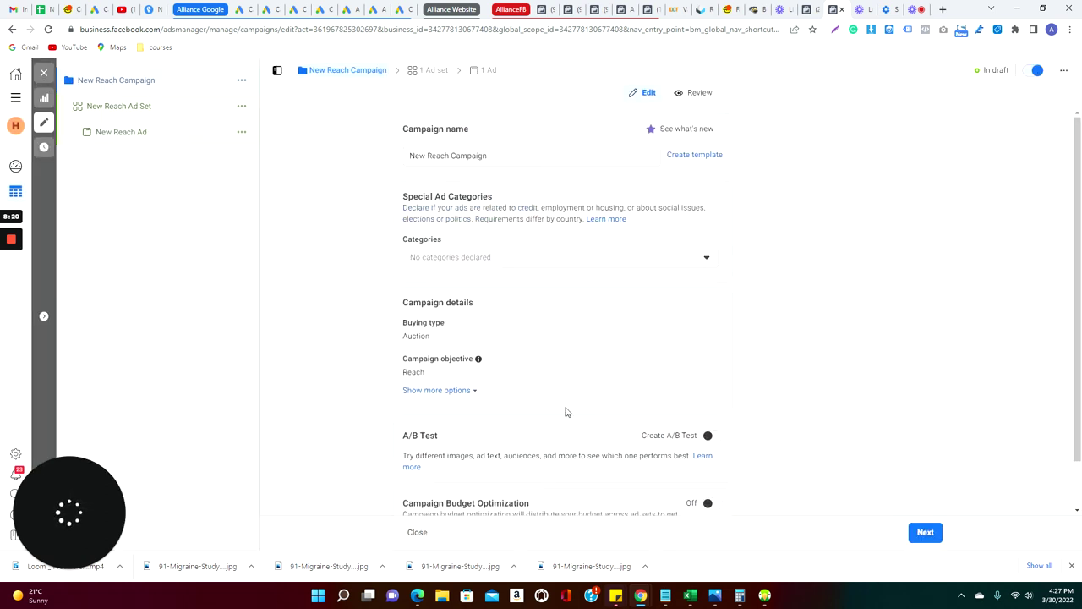
click(168, 111)
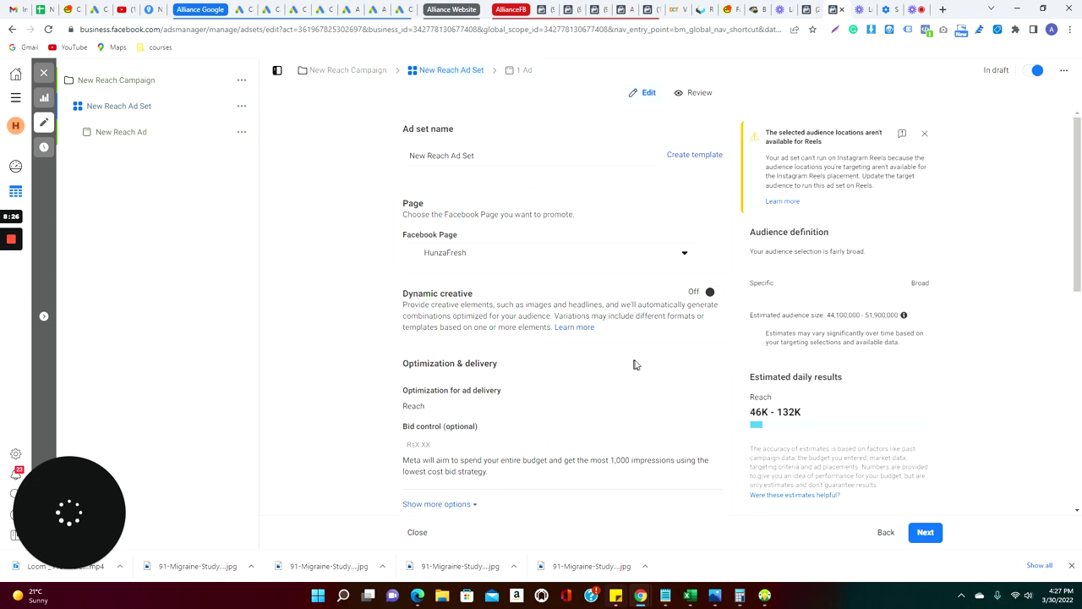
scroll(636, 364, down, 4)
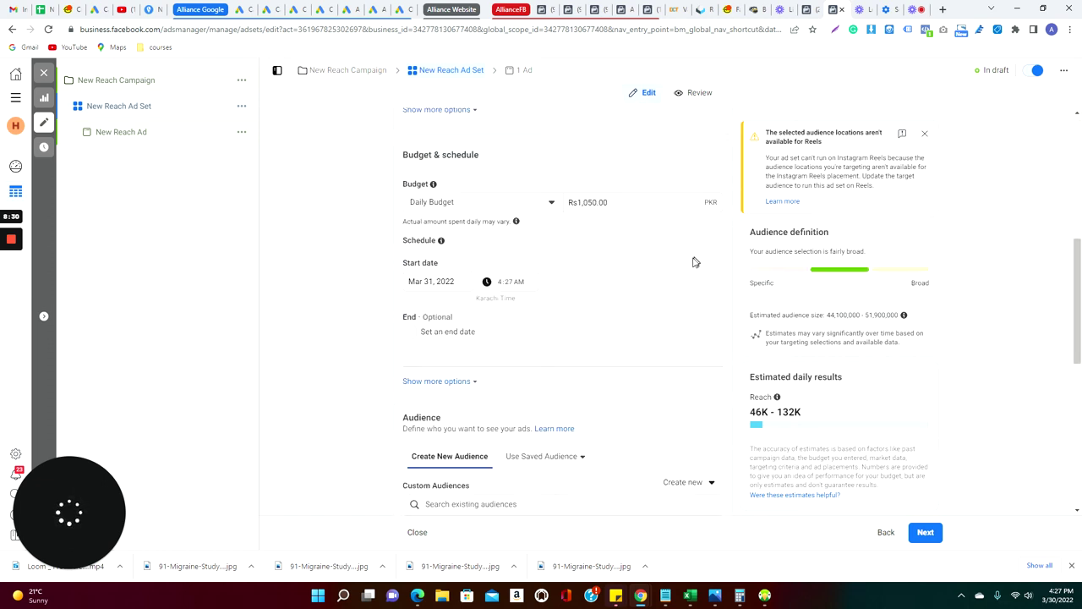
scroll(693, 263, down, 2)
click(698, 315)
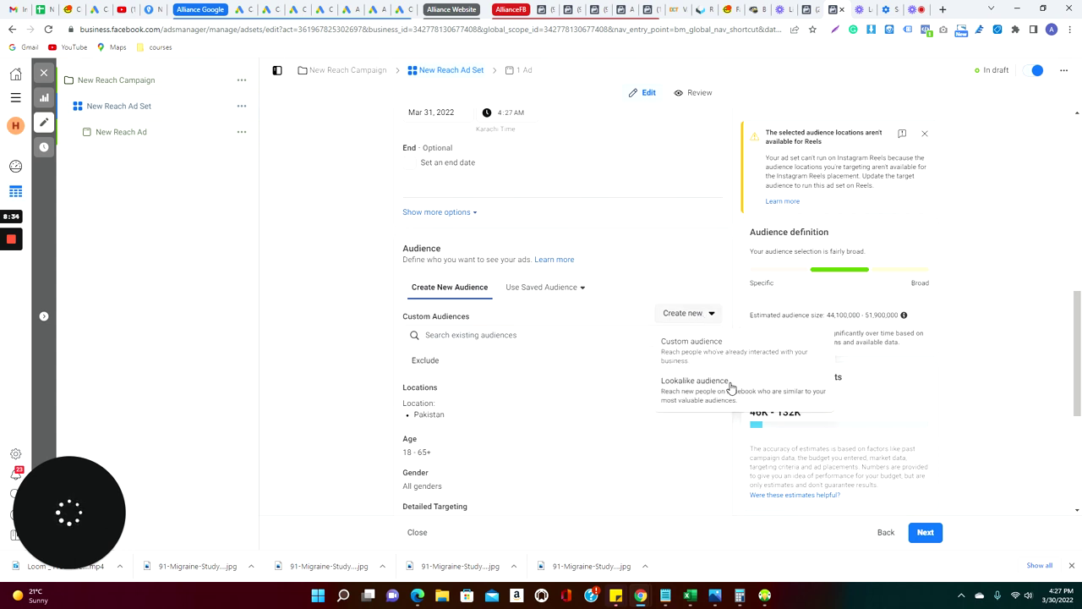
click(547, 362)
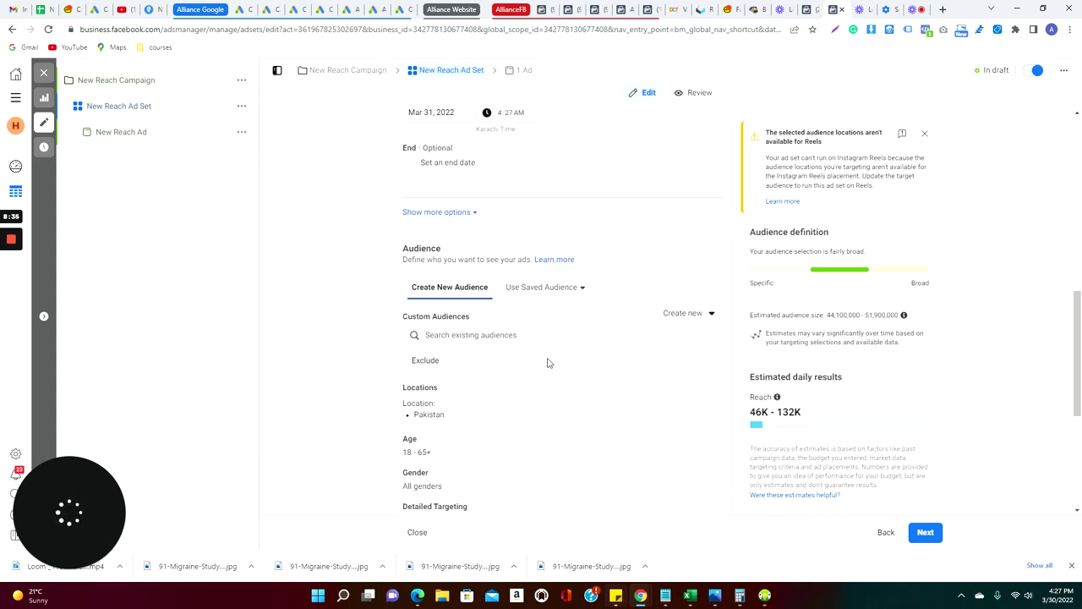
Add Lookalike (PK, 1%) - 365-facebook-page-aud to the ad set and review the targeting.
click(443, 337)
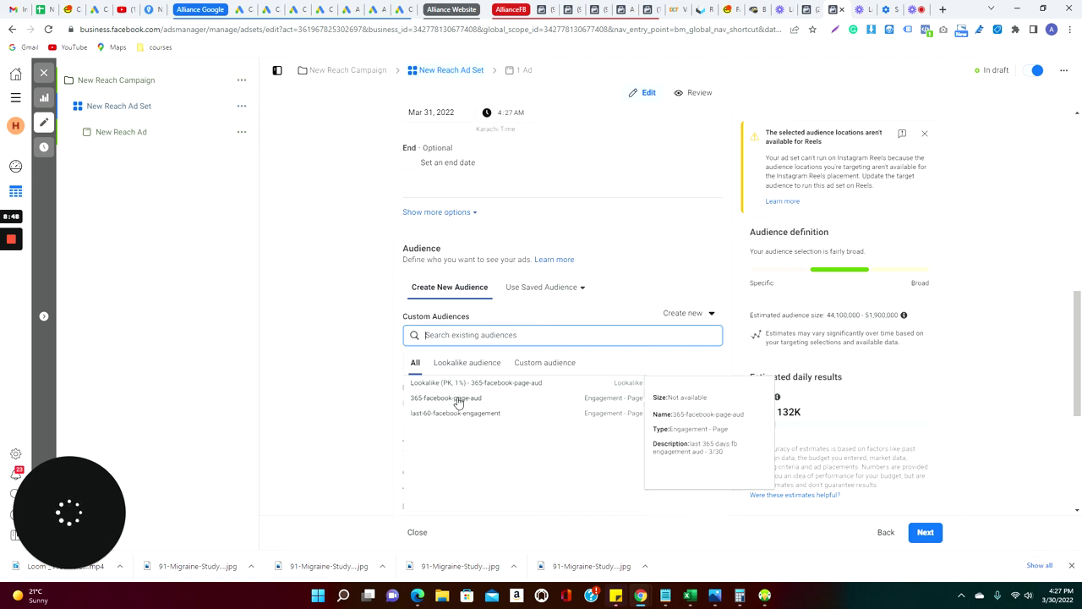
click(506, 387)
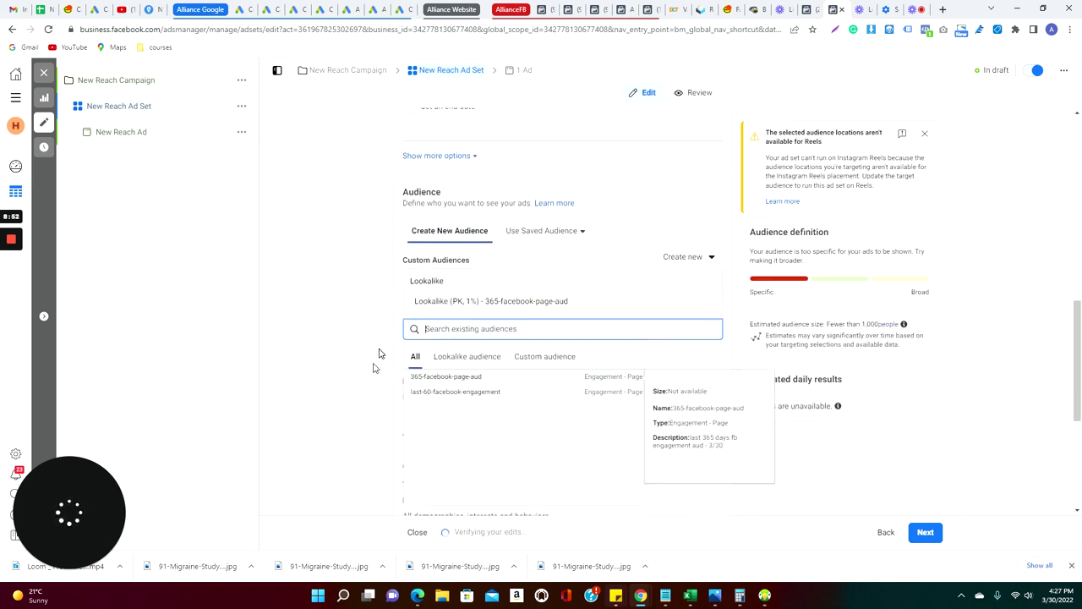
click(350, 380)
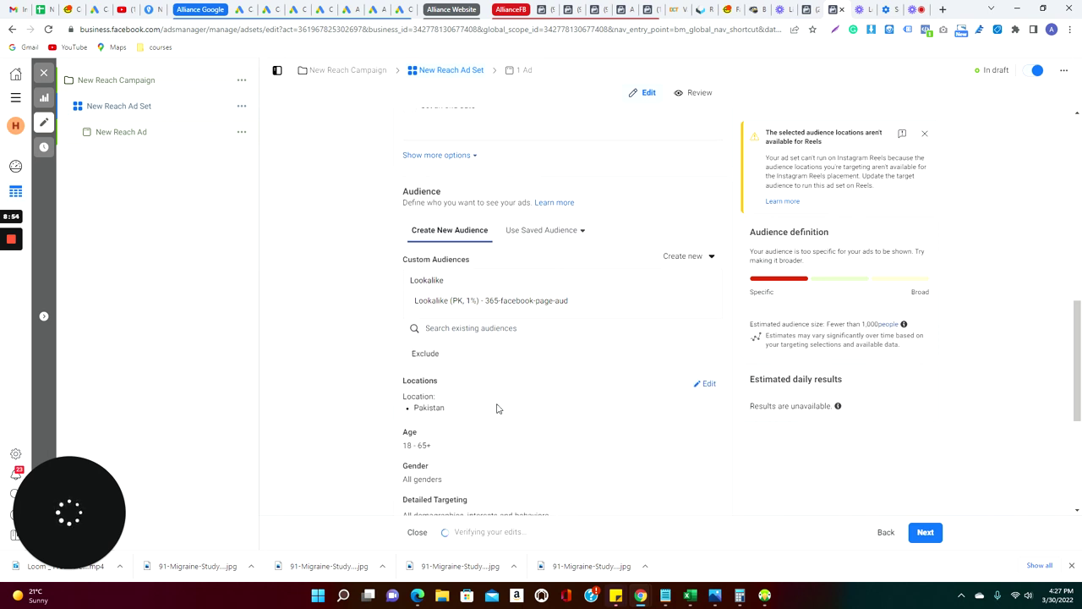
scroll(497, 409, down, 1)
mouse_move(454, 435)
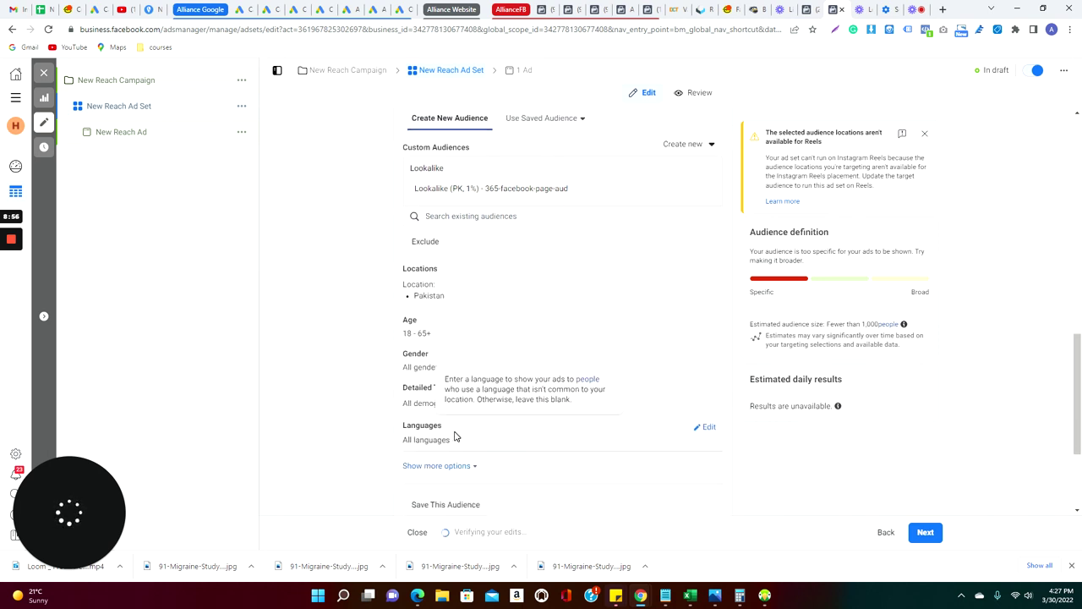
scroll(454, 435, down, 2)
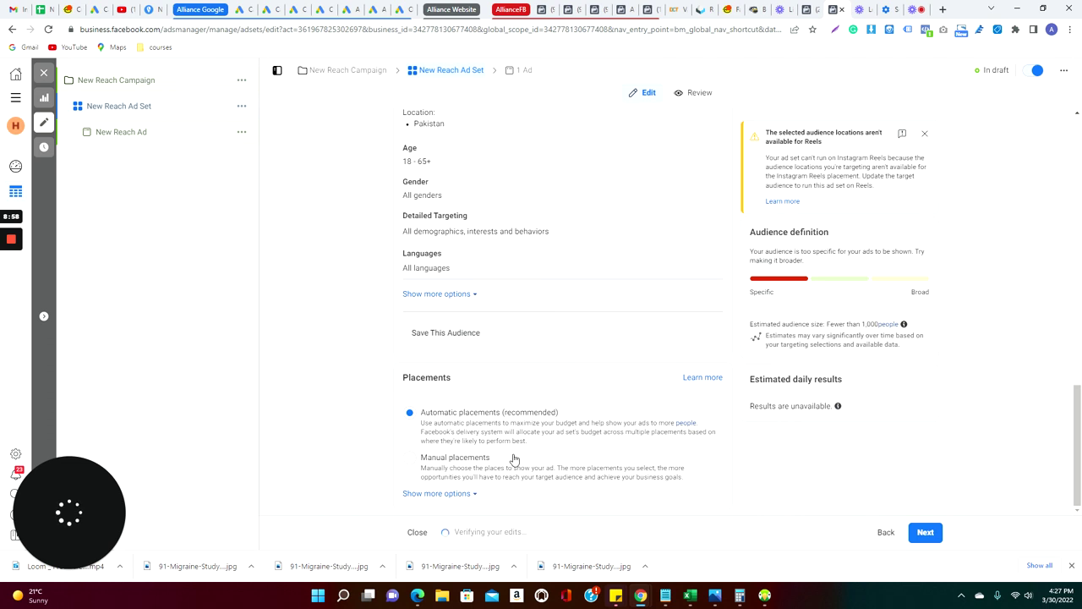
scroll(513, 459, up, 3)
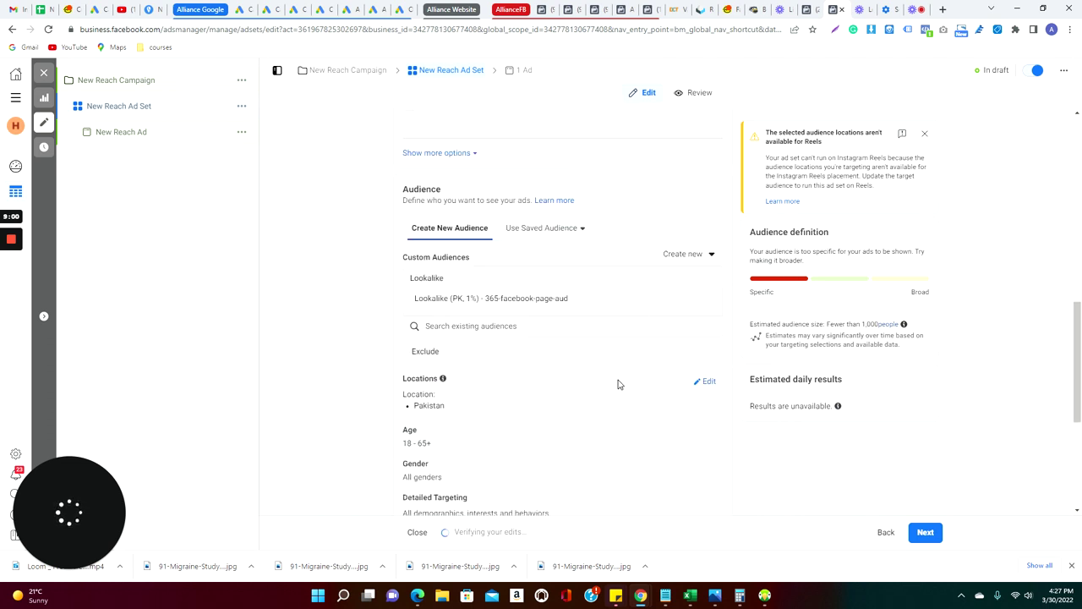